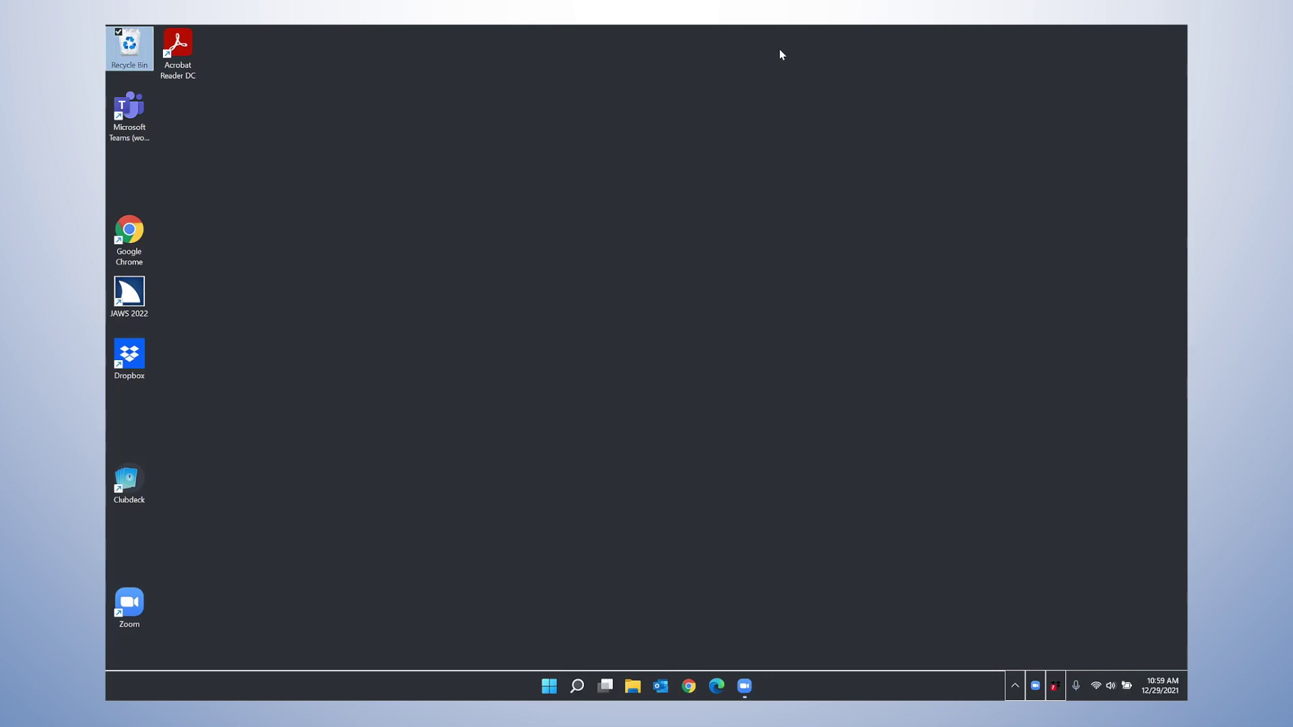
Step: Open the notification center and expand the Microsoft Teams group to list all of its notifications
key("Down")
key("super+n")
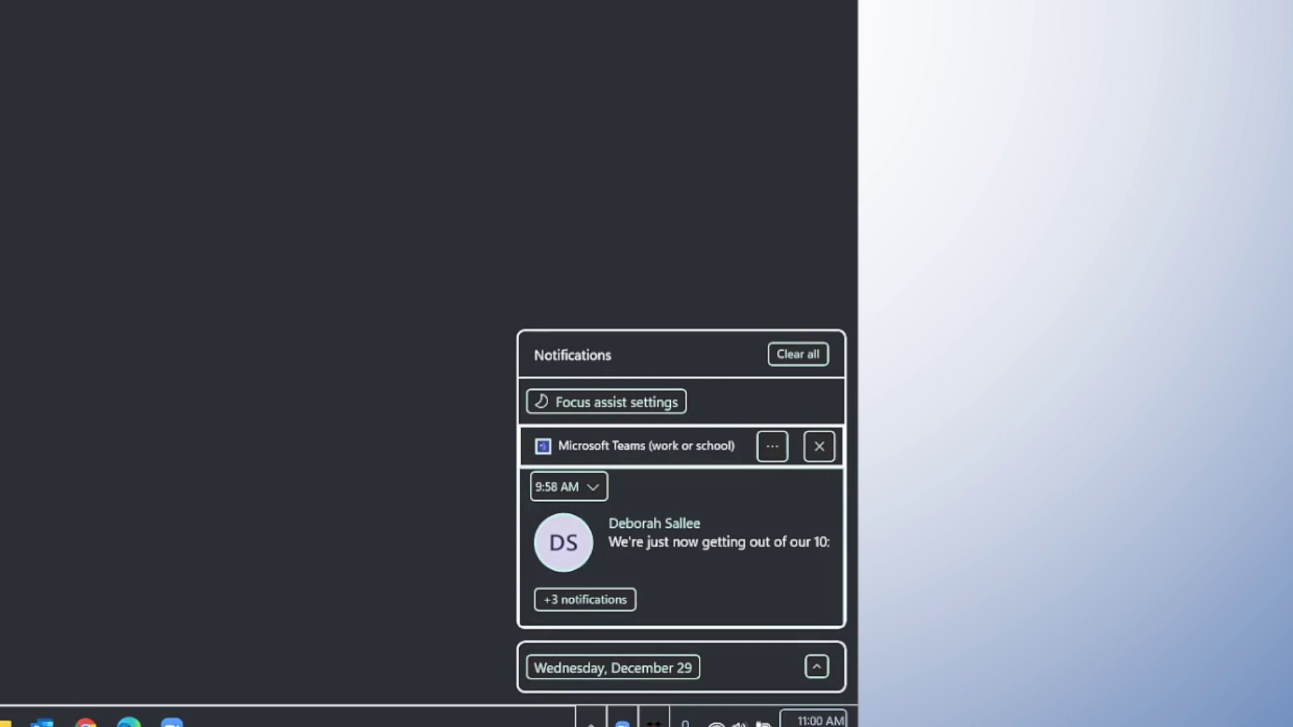
key("Right")
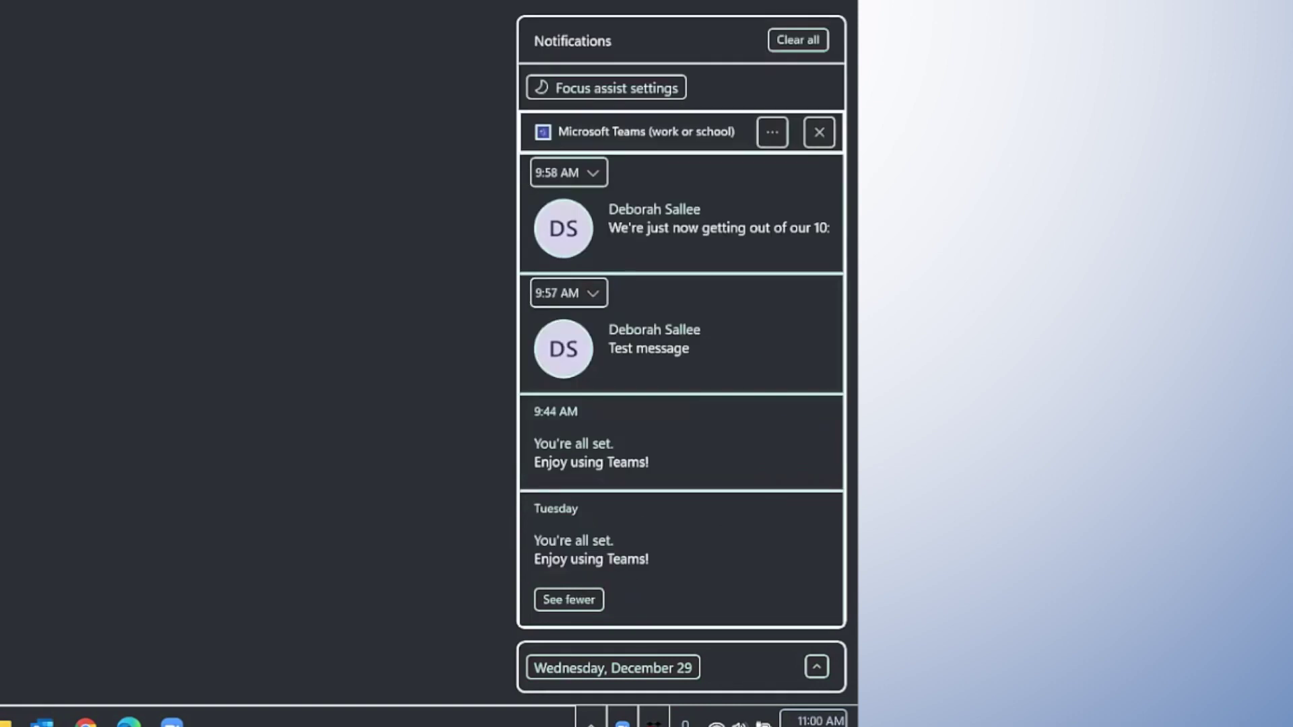
Step: Go through each notification in the Microsoft Teams group down to its end and return to the group heading
key("Down")
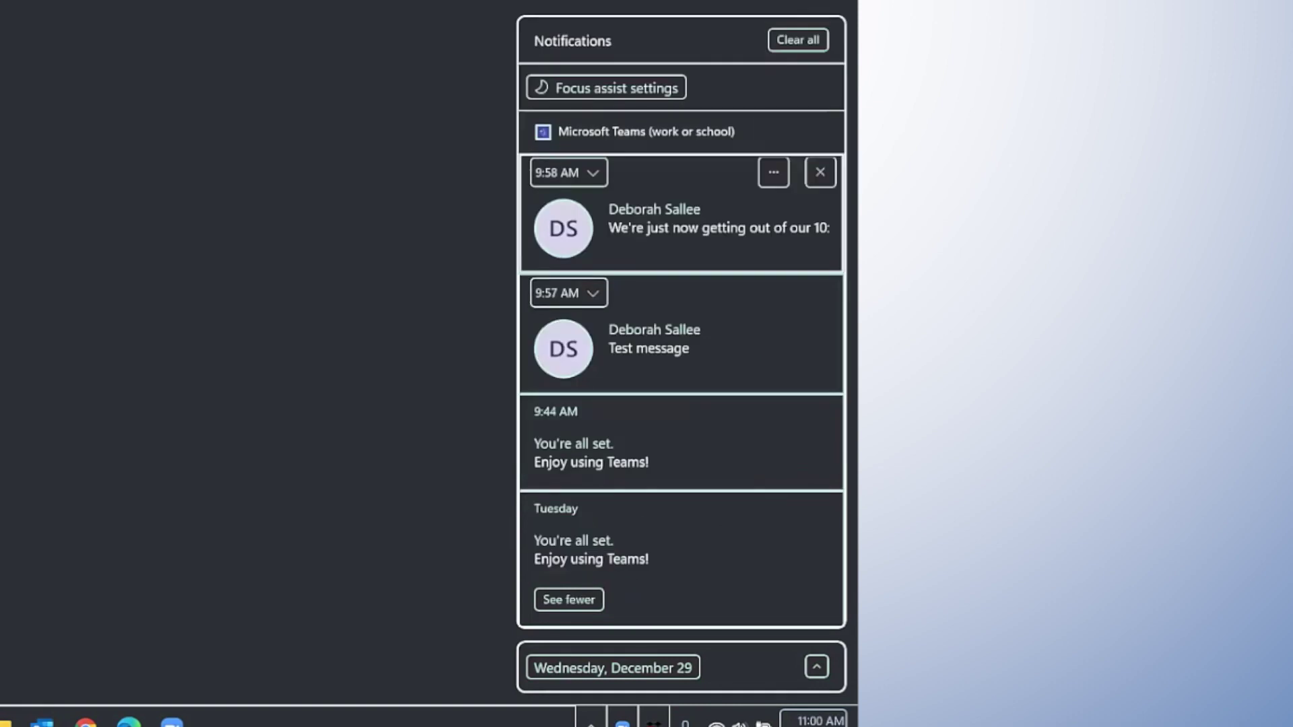
key("Down")
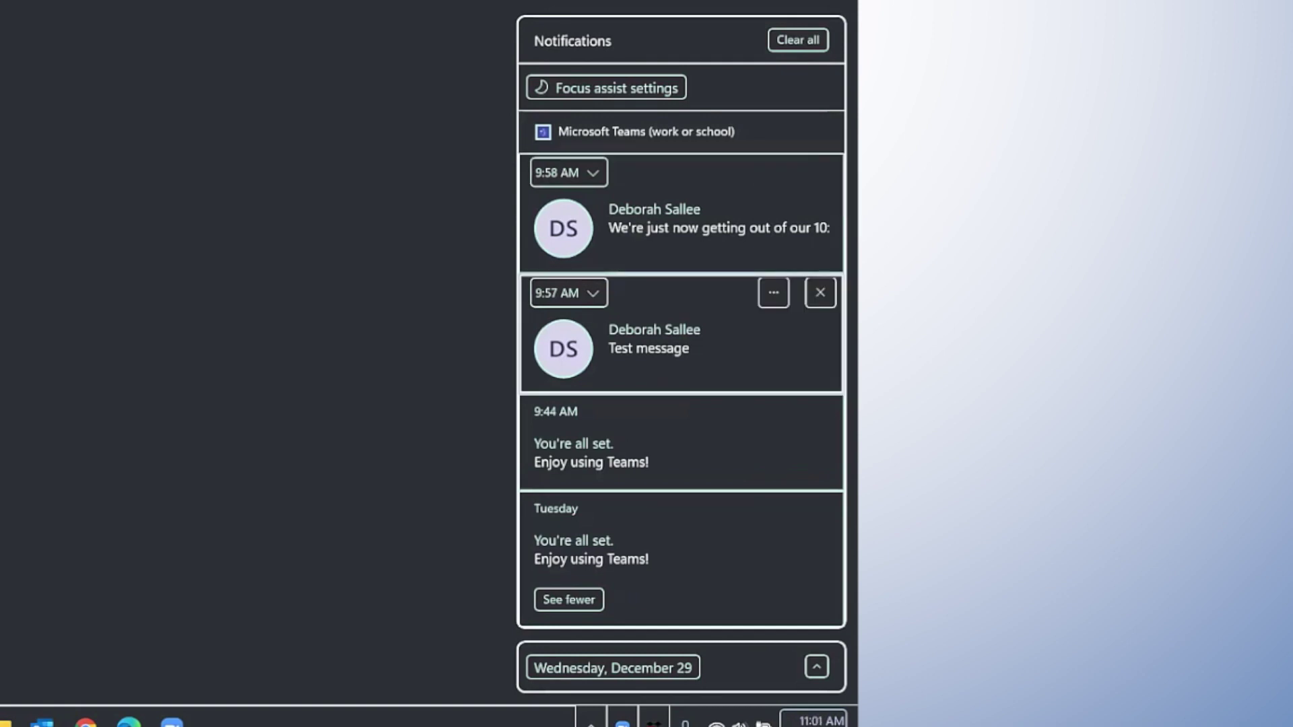
key("Down")
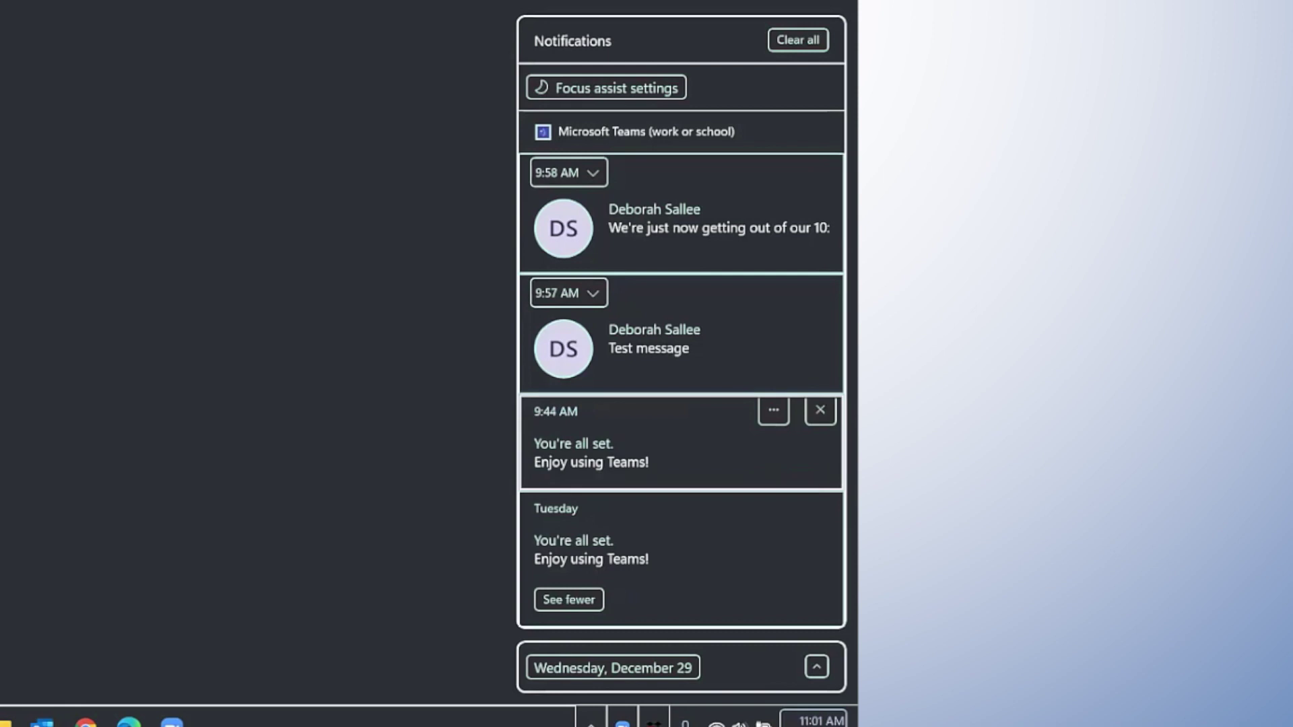
key("Down")
key("Down")
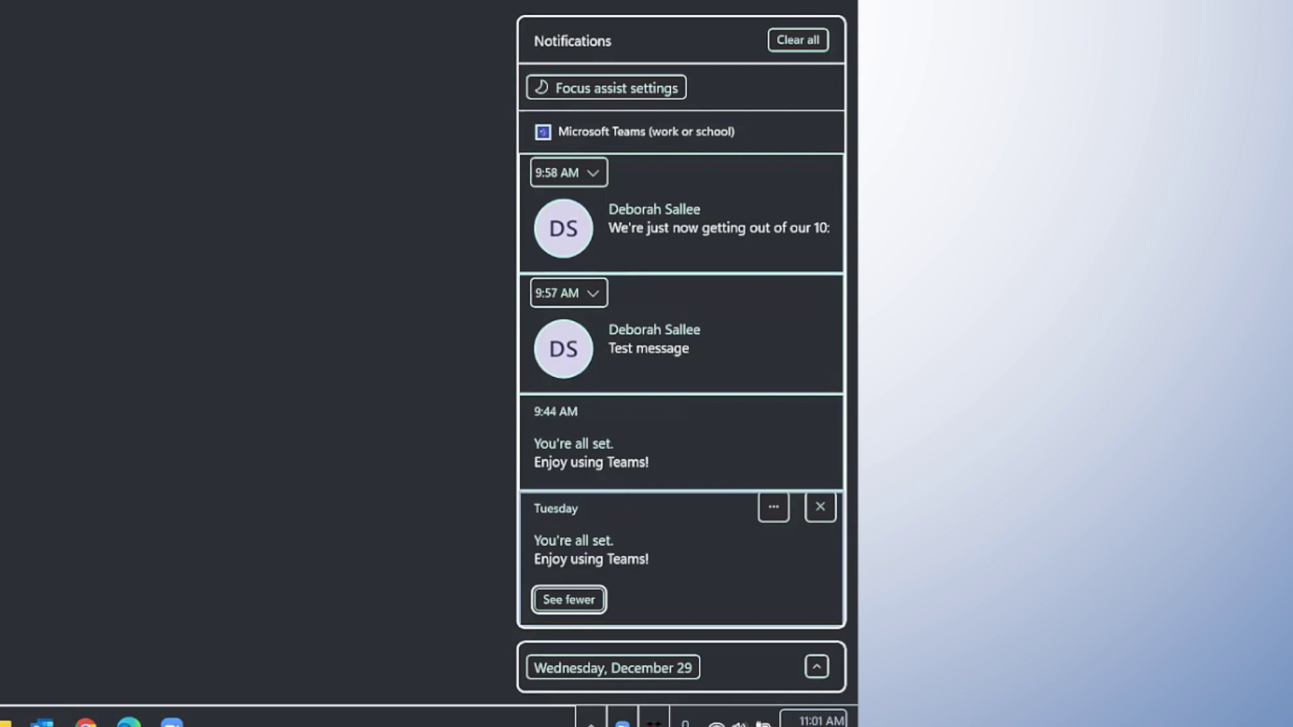
key("Home")
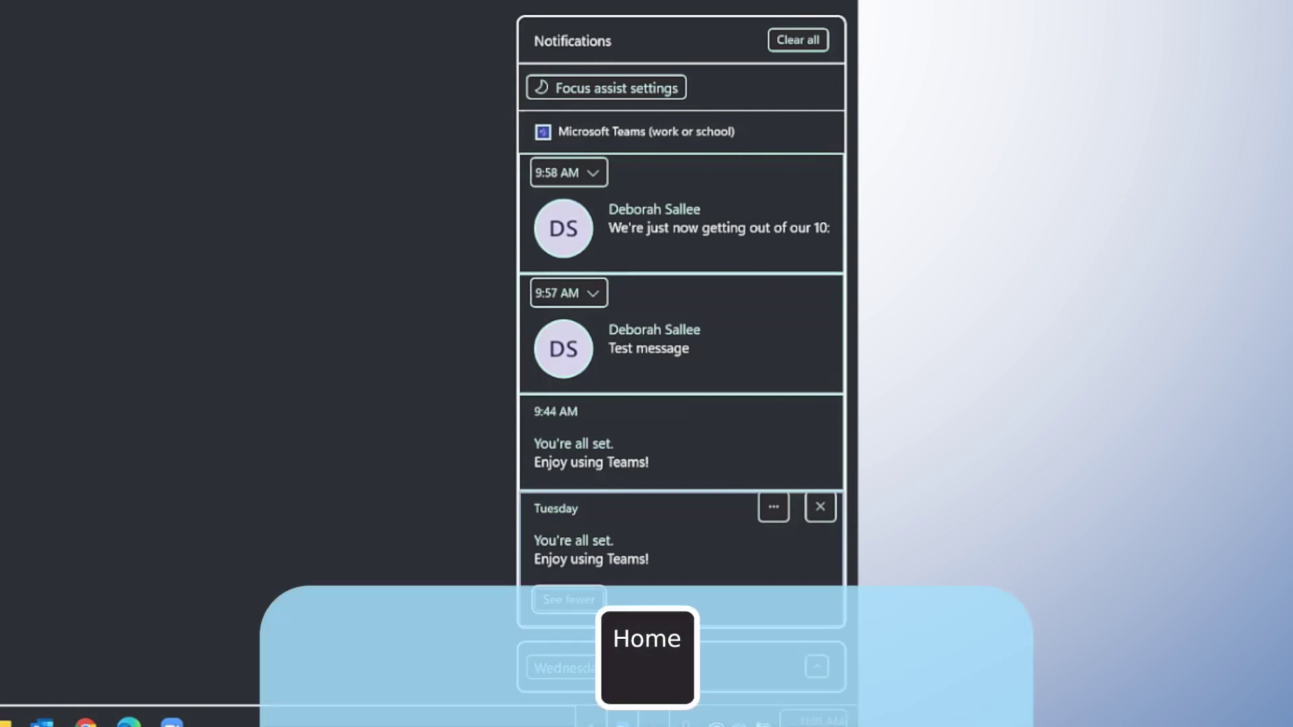
key("Home")
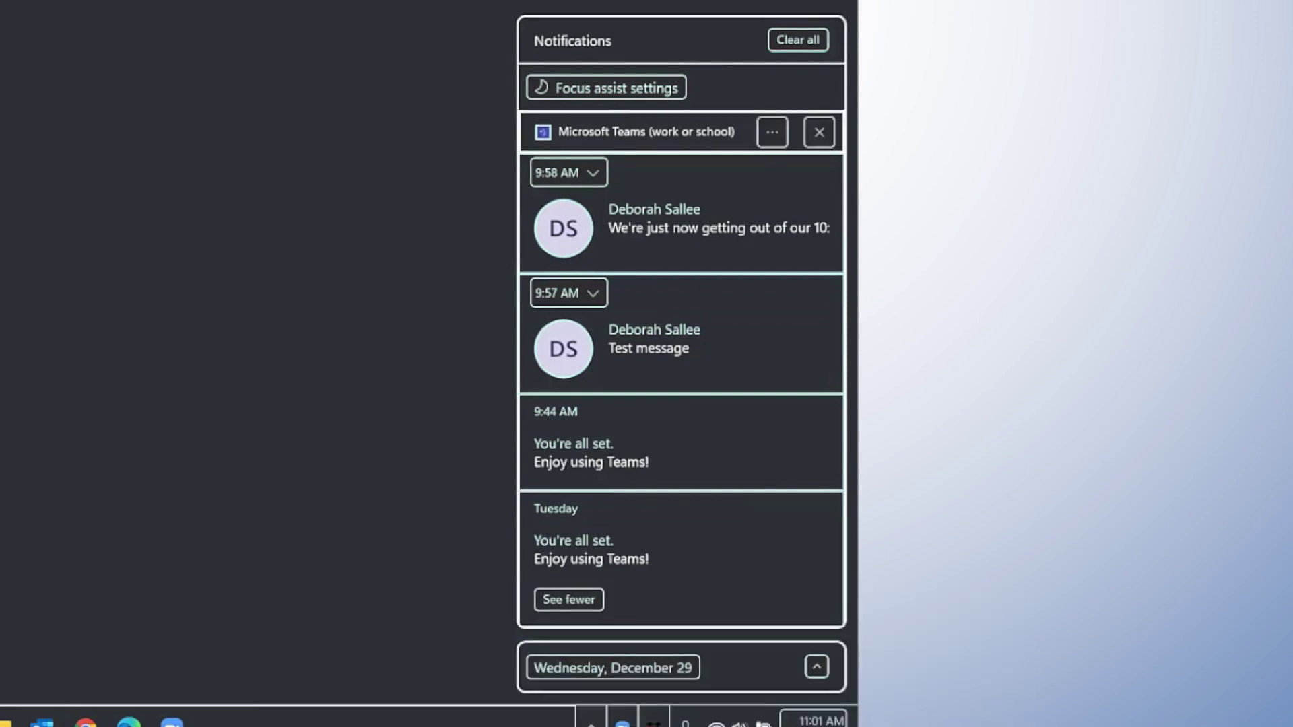
Step: Examine the expand, settings and clear controls of the 9:58 AM Teams notification
key("Down")
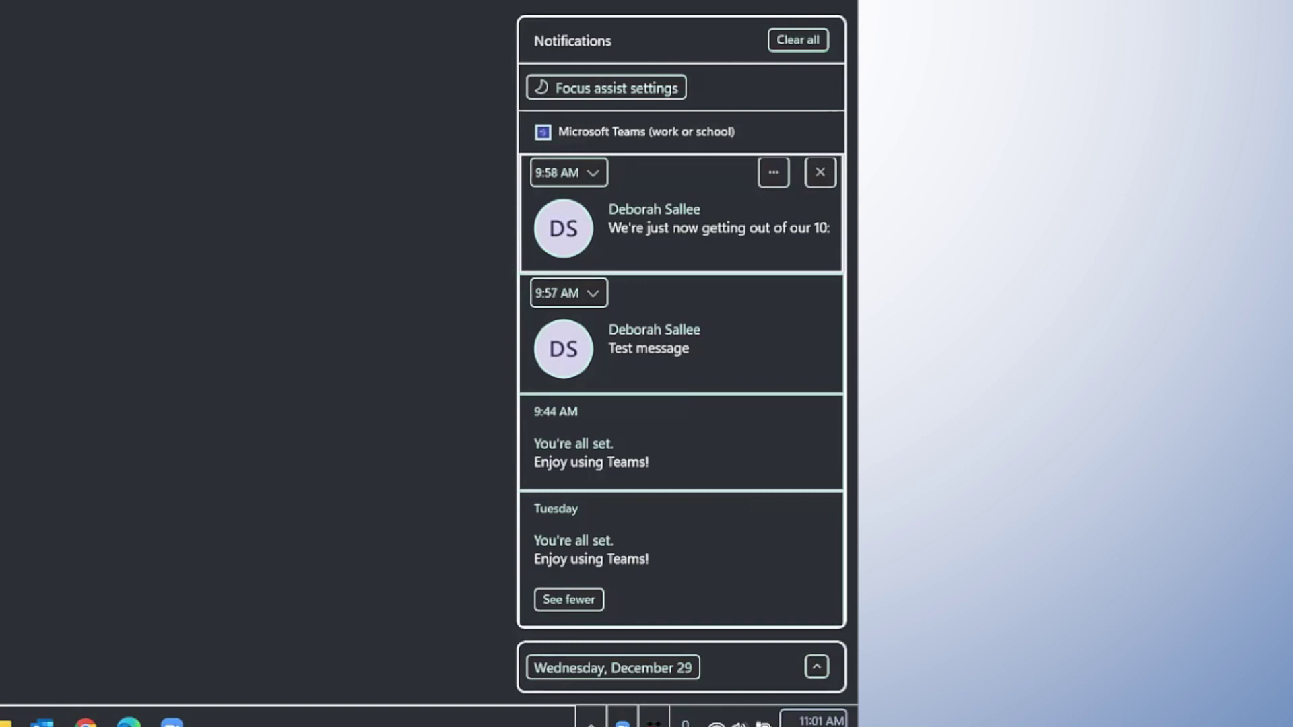
key("Tab")
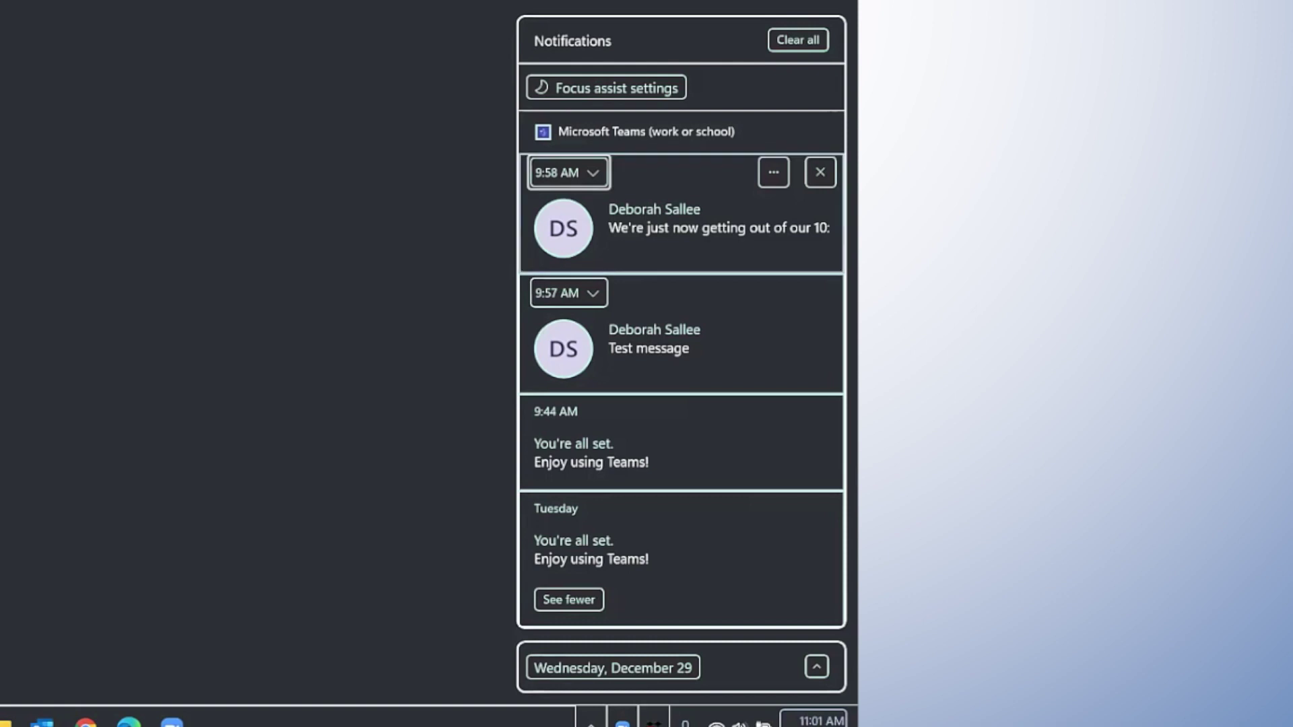
key("Tab")
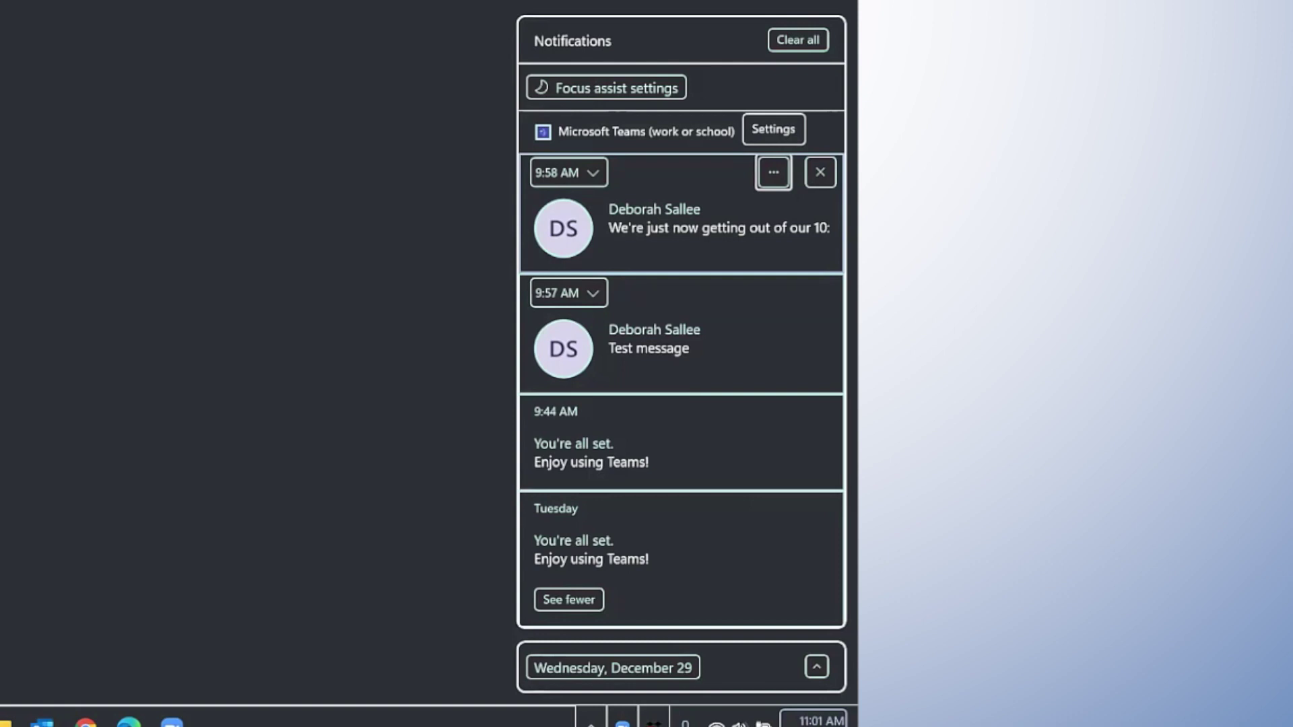
key("Tab")
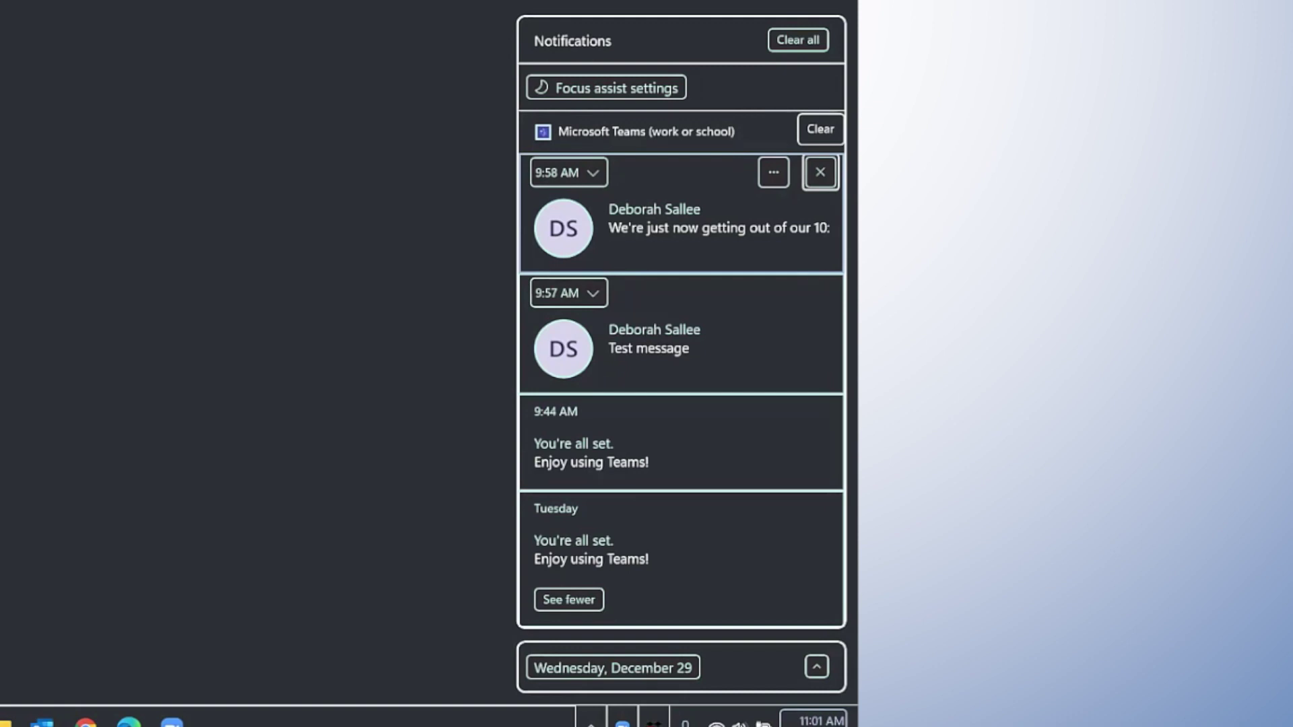
Step: Clear all notifications and close the notification center
key("Tab")
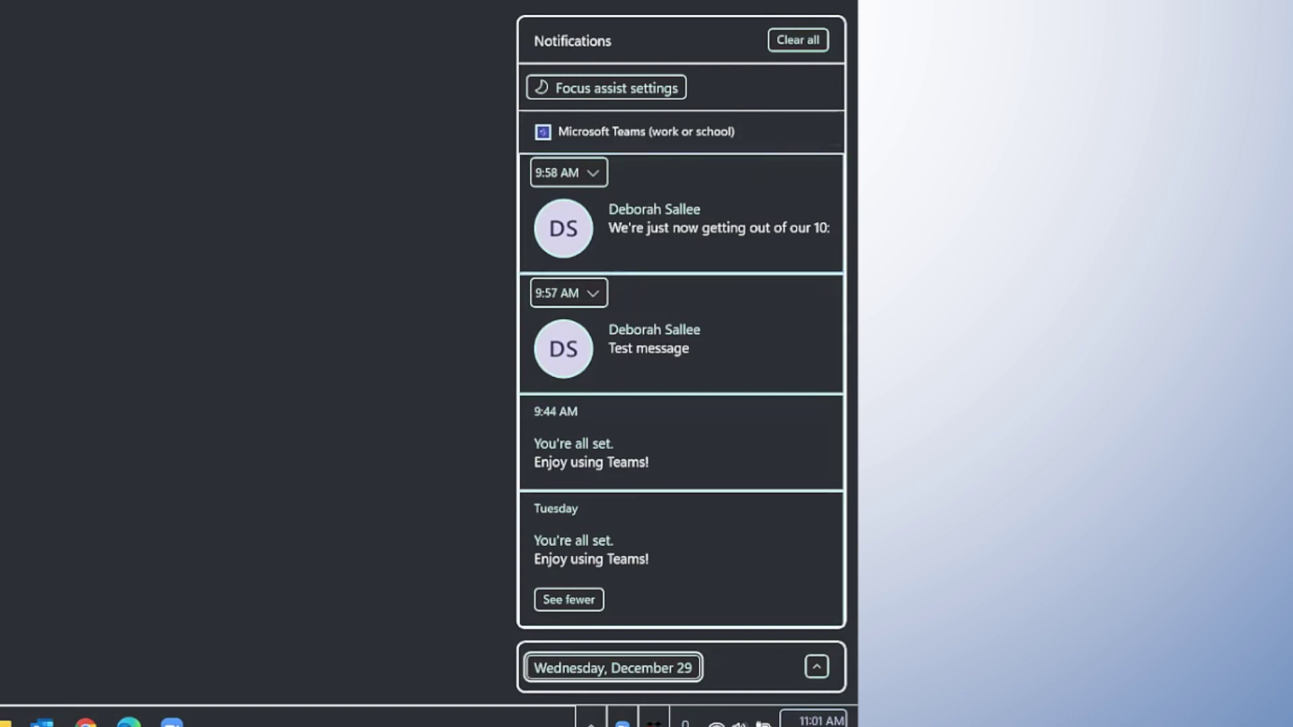
key("Tab")
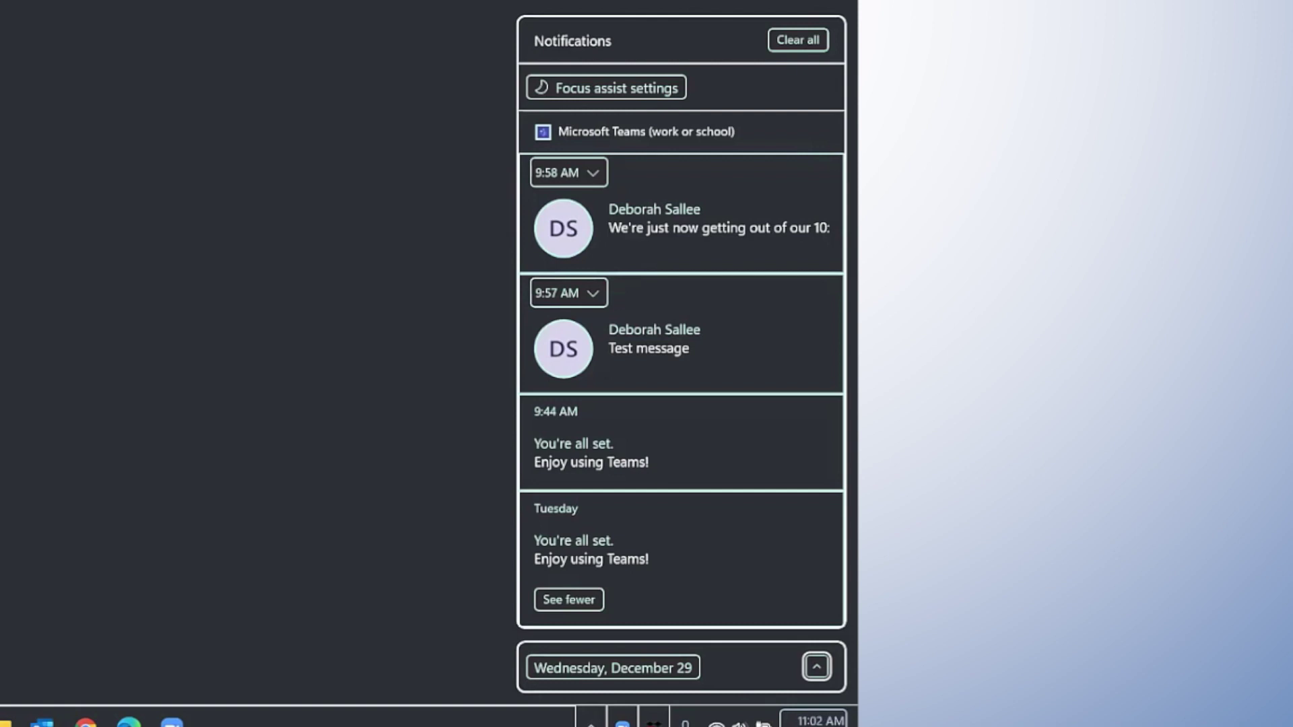
key("Tab")
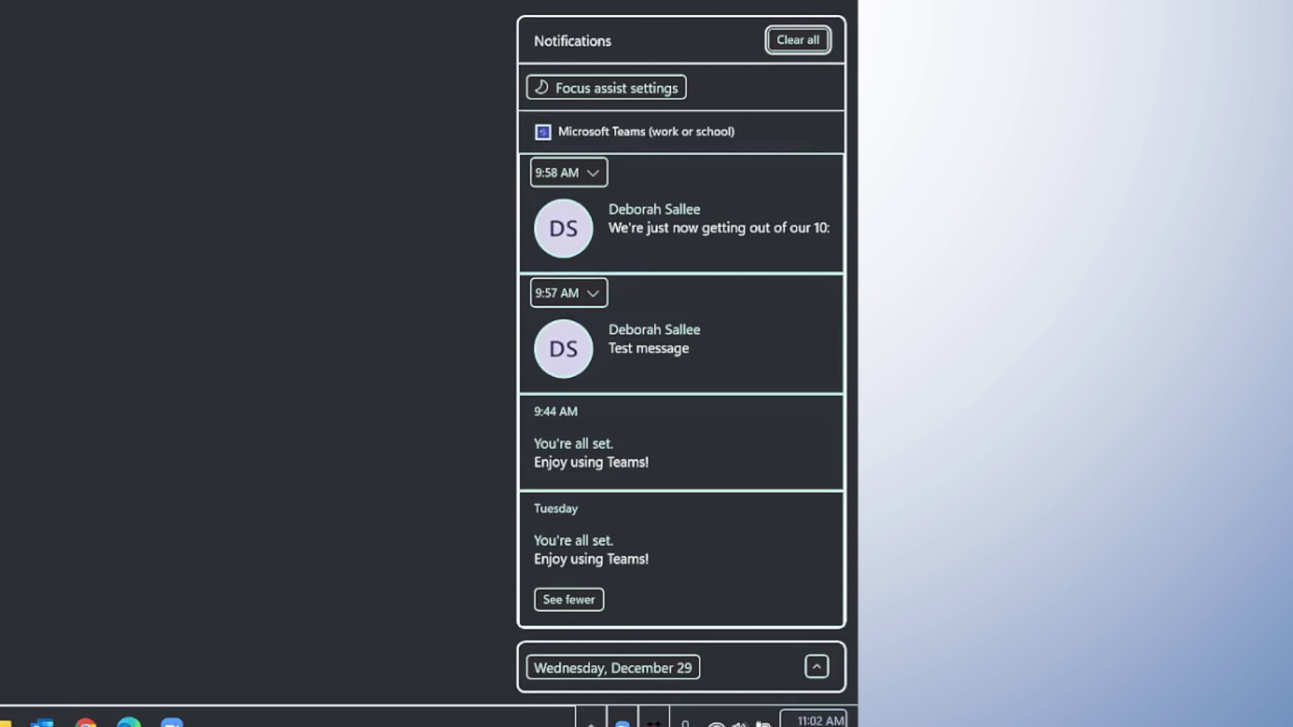
key("Return")
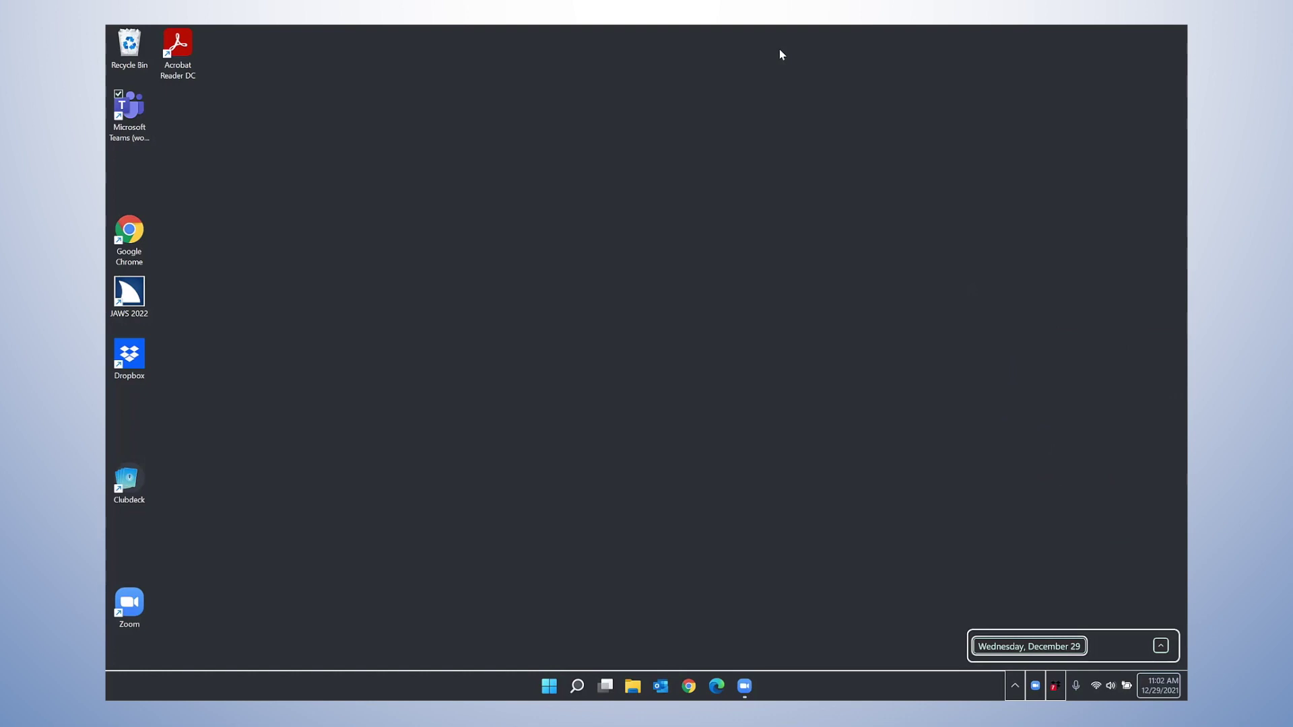
key("Escape")
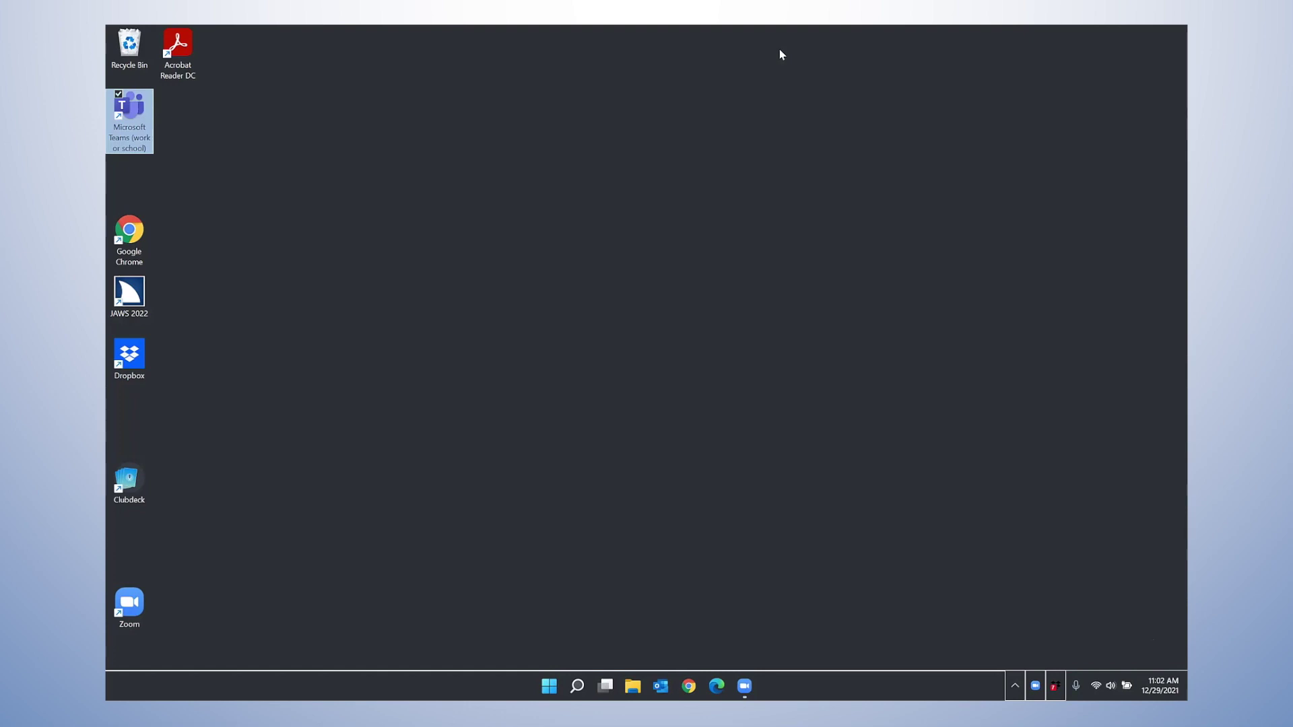
Step: Bring up the collapsed calendar with its expand control, and dismiss it
key("super+alt+d")
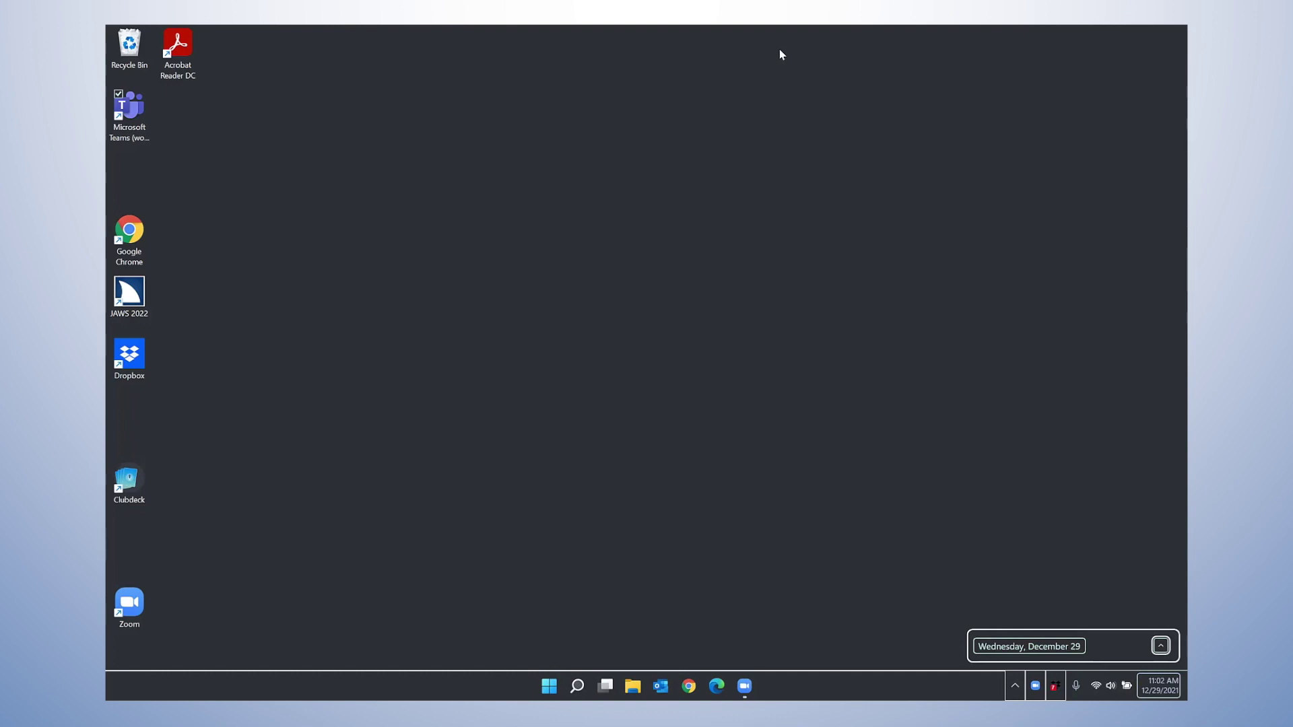
key("super+n")
Step: Open quick settings, examine the Wi-Fi, brightness, battery, edit and all-settings controls, and close it
key("super+a")
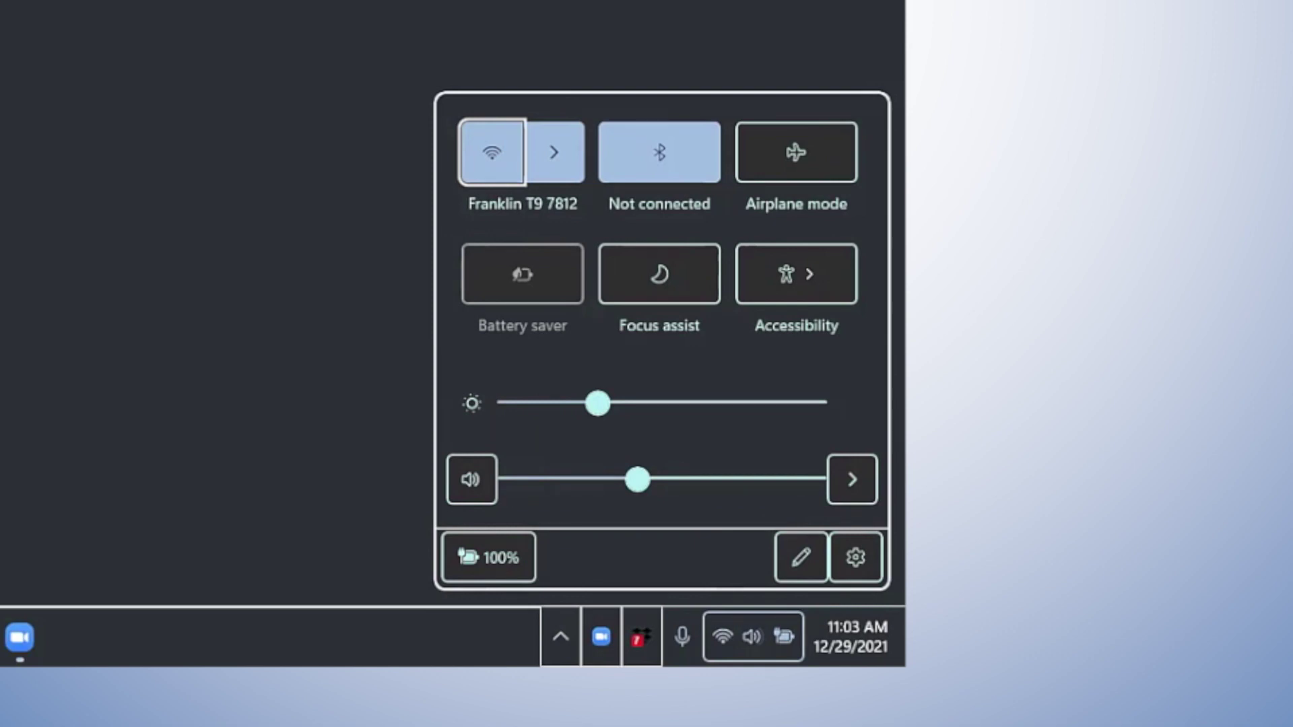
key("Right")
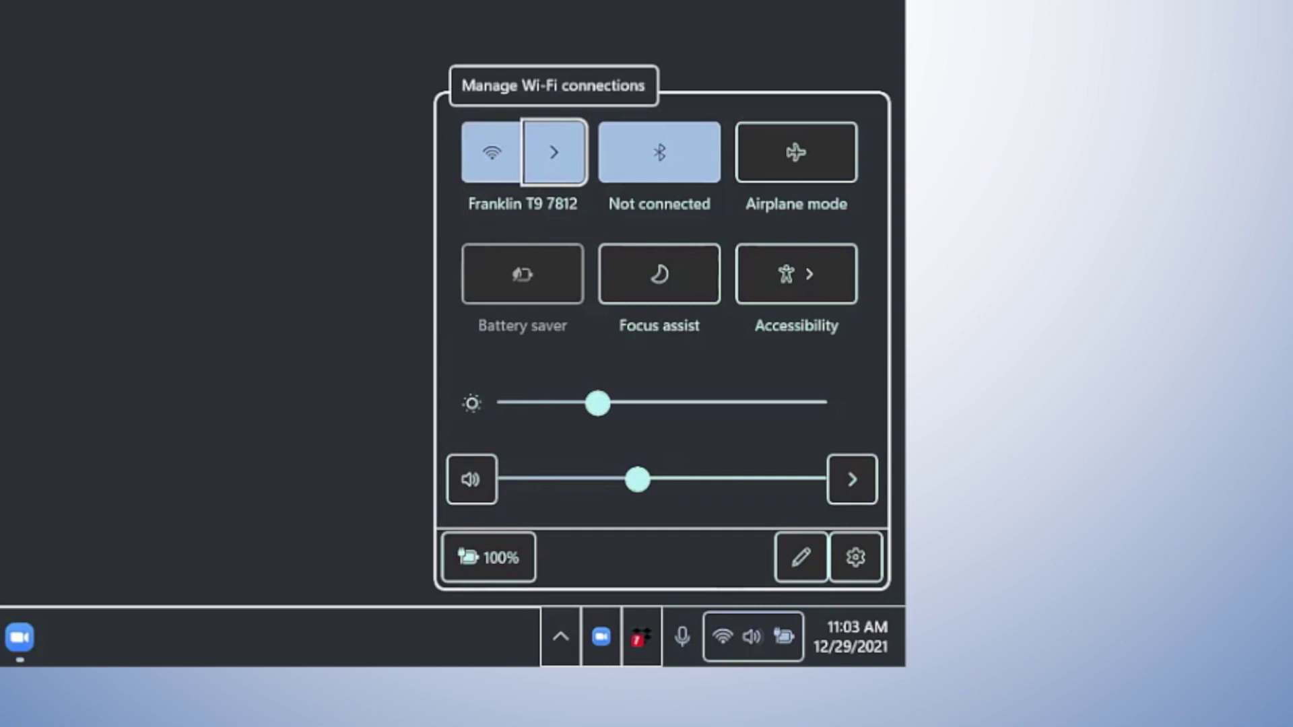
key("Tab")
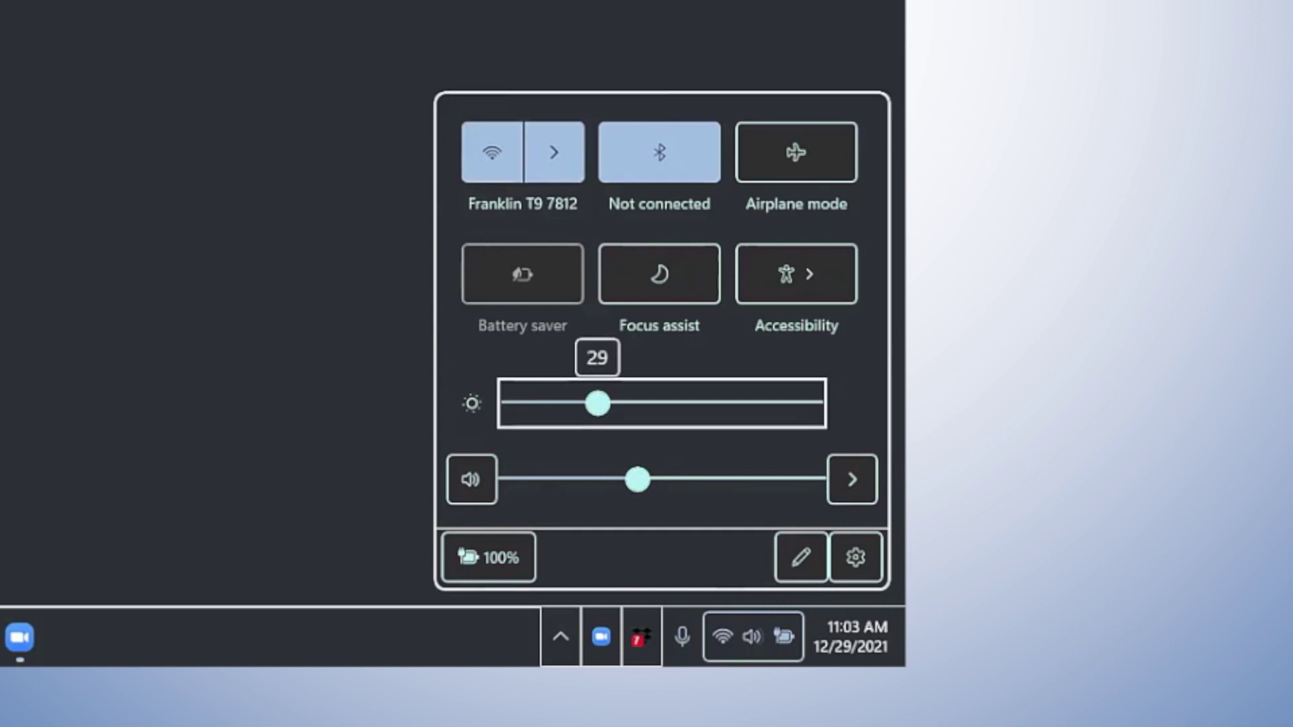
key("Tab")
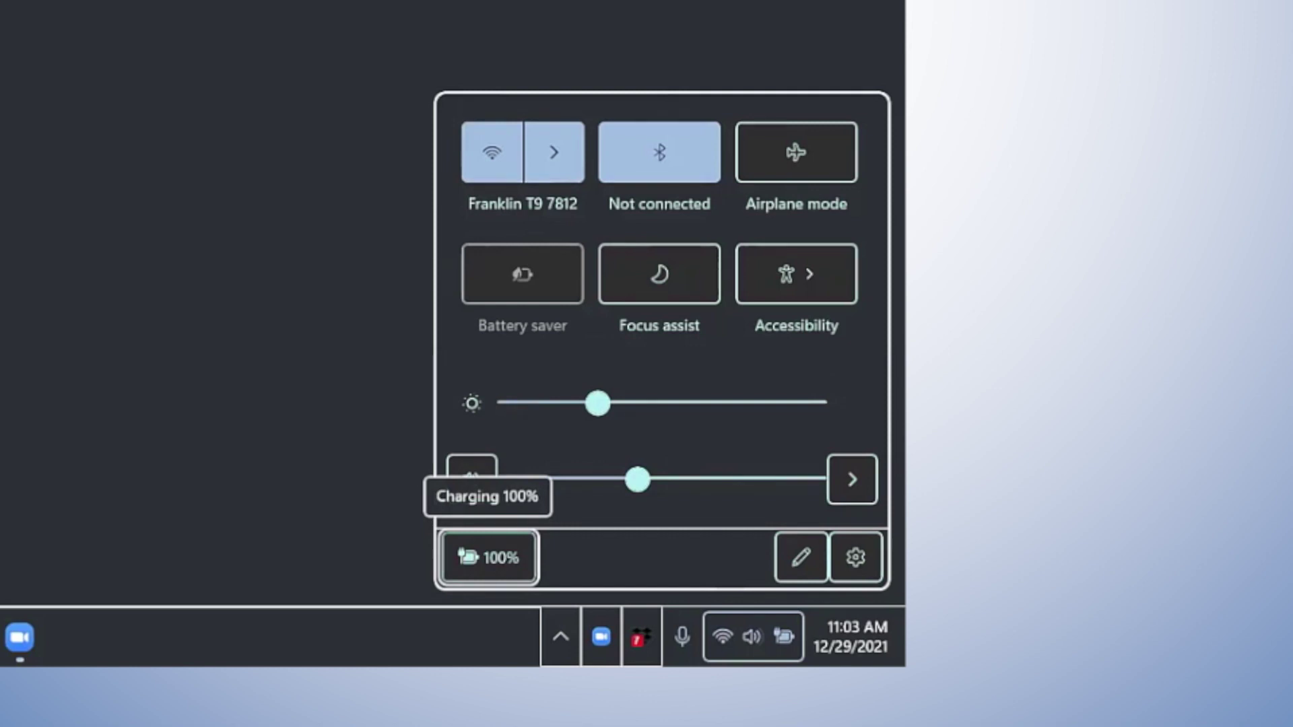
key("Tab")
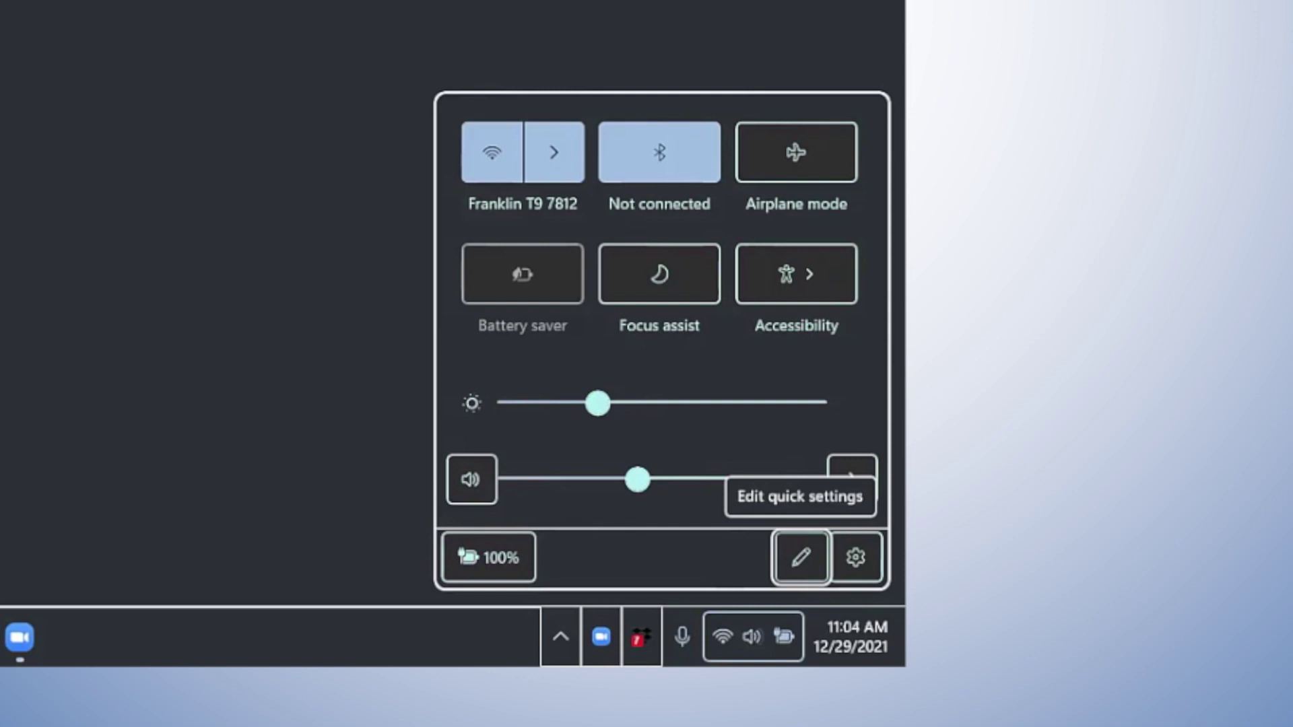
key("Tab")
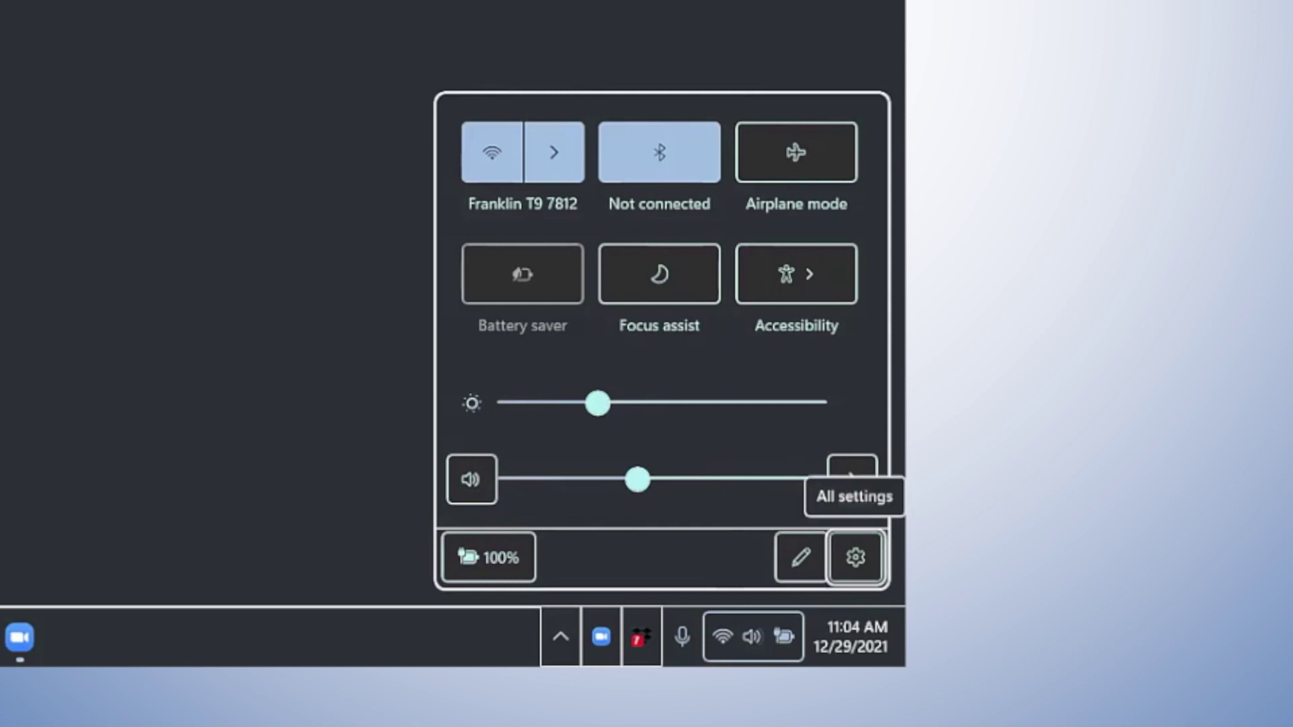
key("Tab")
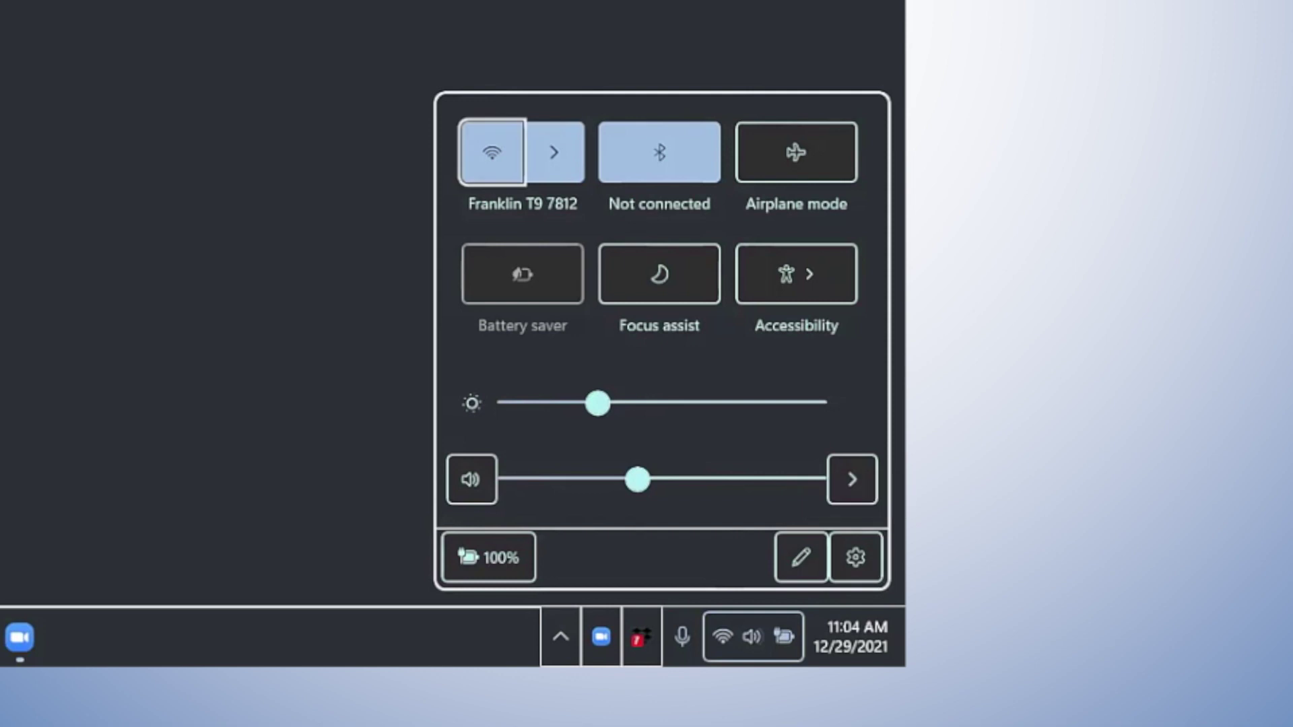
key("Escape")
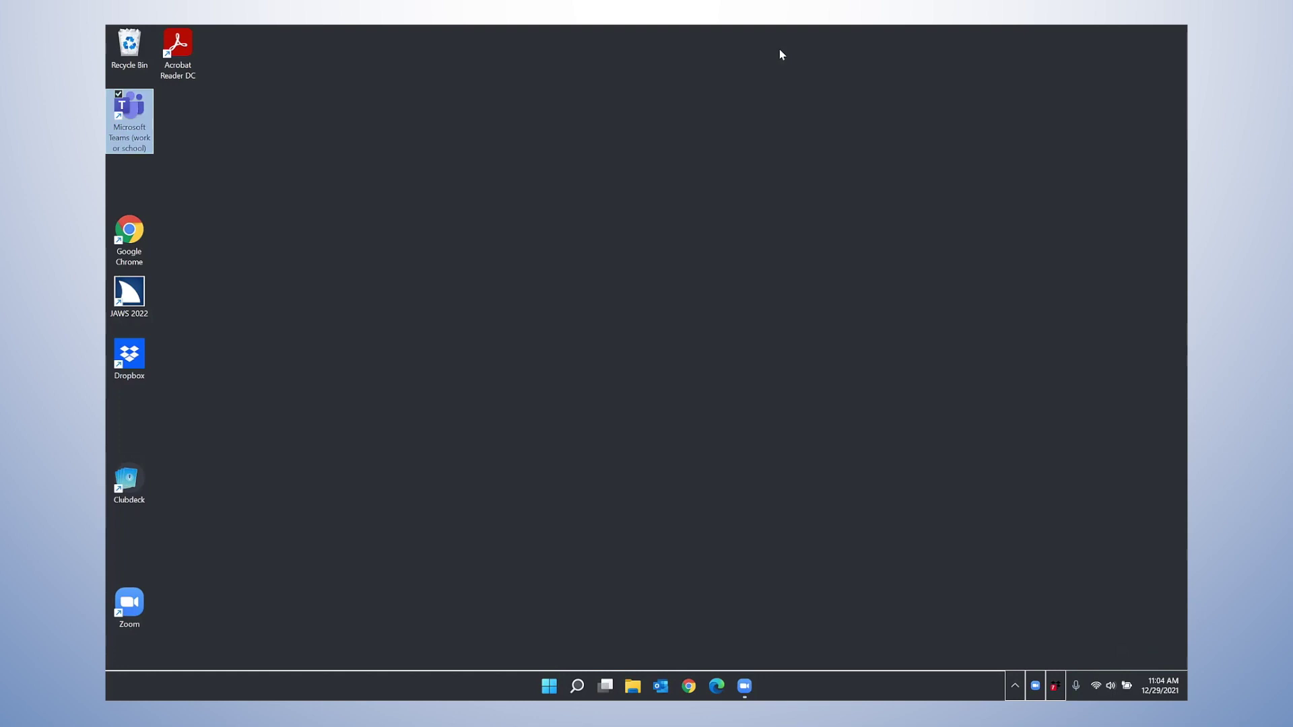
Step: Reopen the quick settings from the desktop
key("super+a")
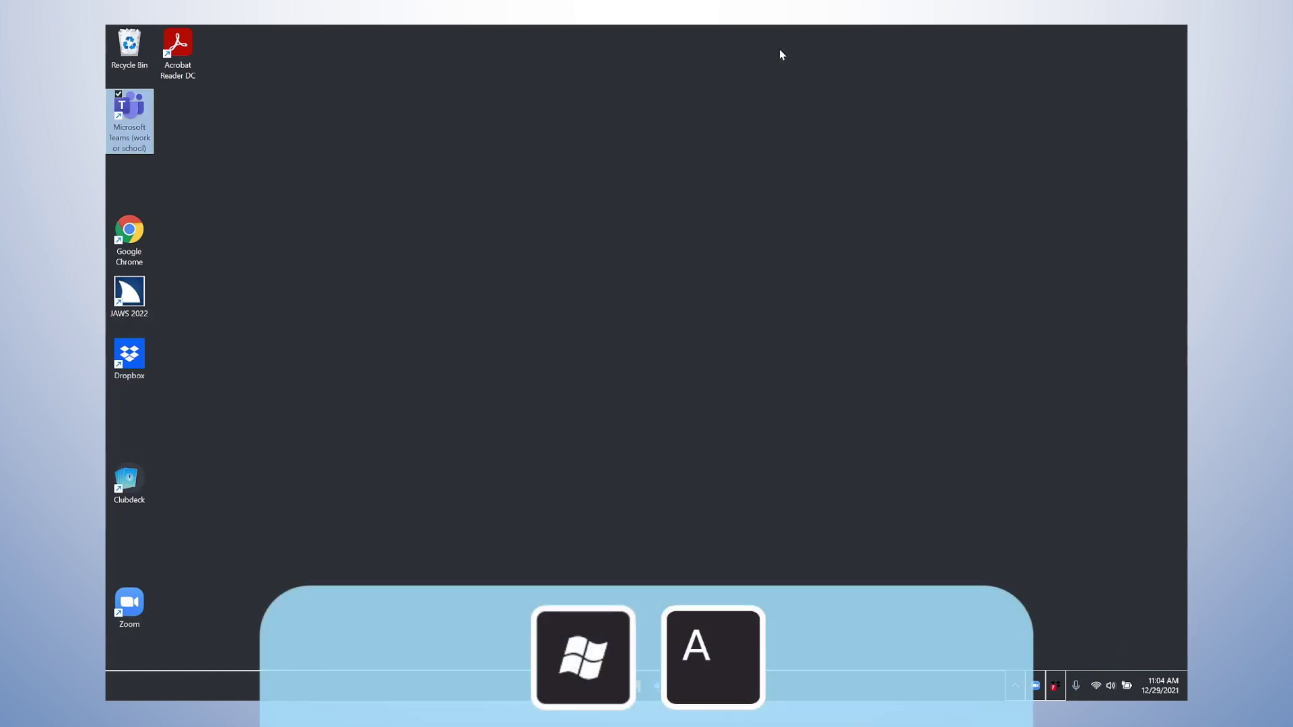